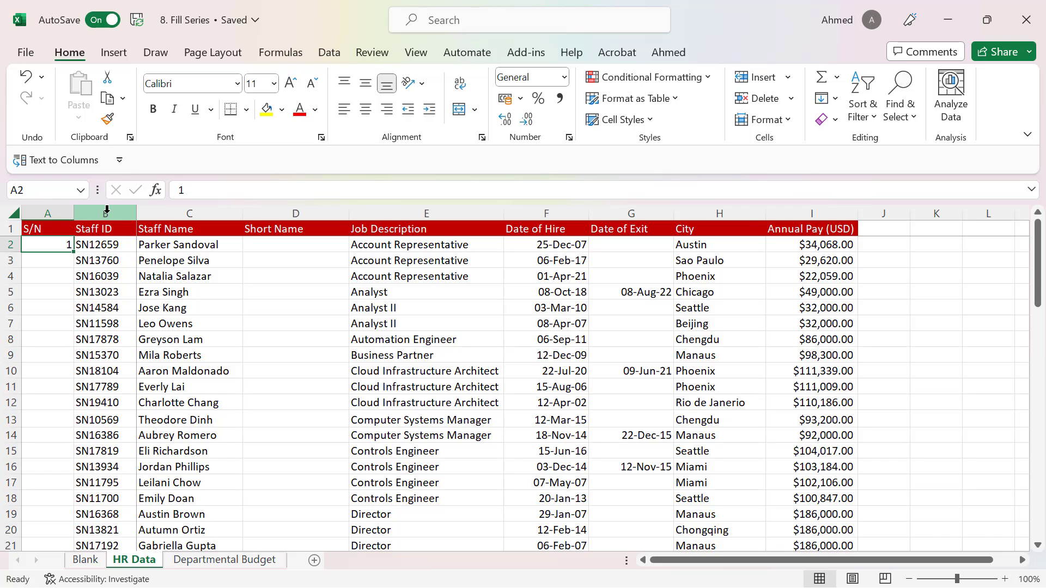
pyautogui.click(107, 211)
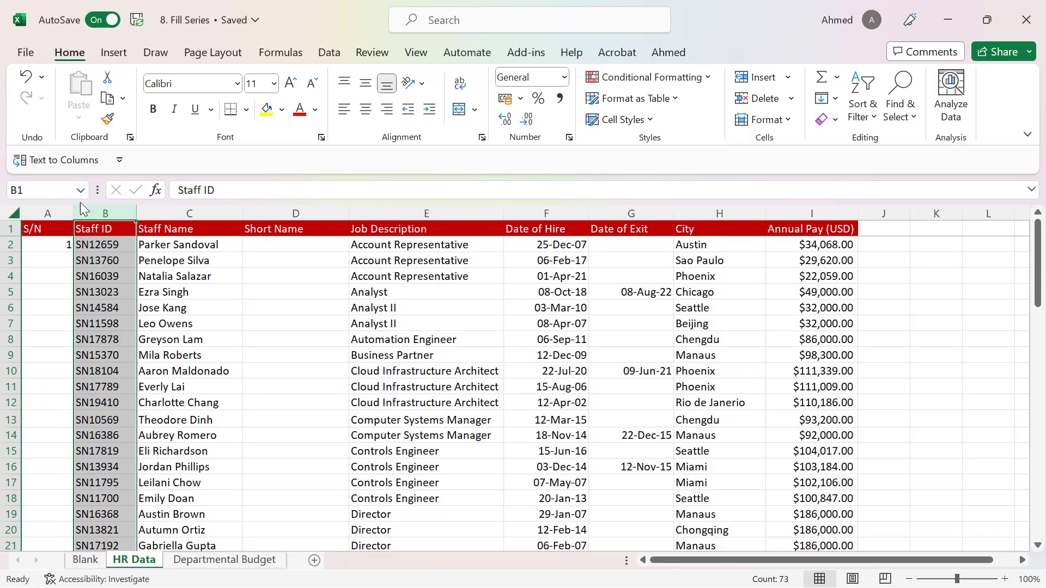
pyautogui.click(273, 245)
pyautogui.write('1')
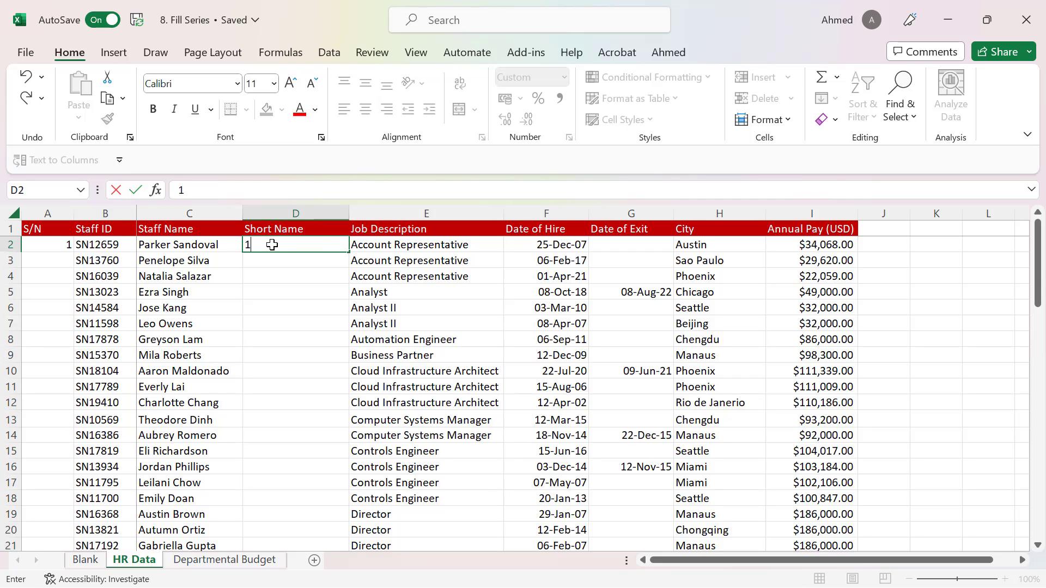
pyautogui.hotkey('ctrl', 'Return')
pyautogui.press('Delete')
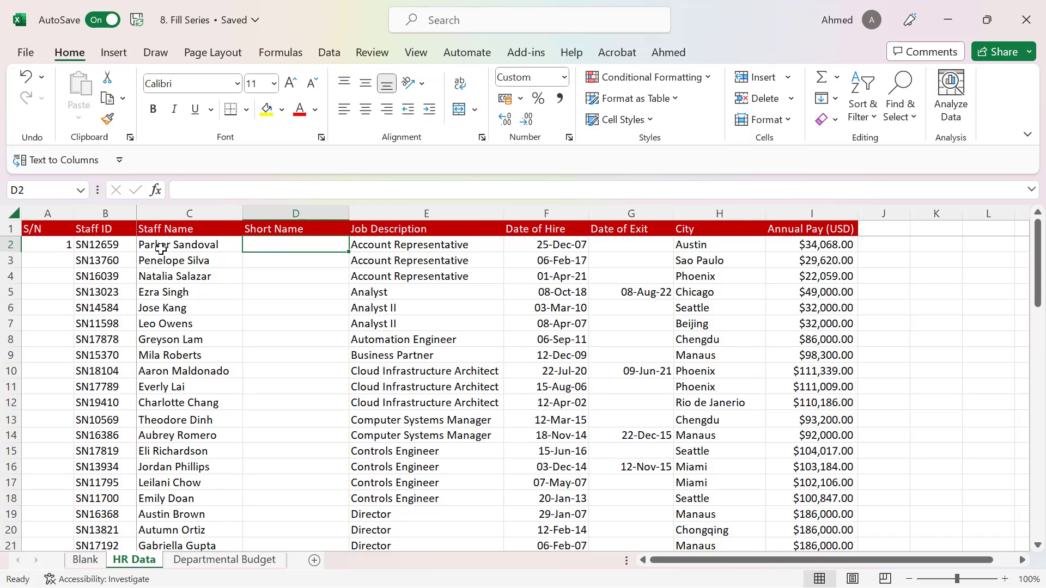
# Step: Fill the S/N column down from A2 to the last staff row as a number series, and switch to the Blank sheet
pyautogui.click(60, 244)
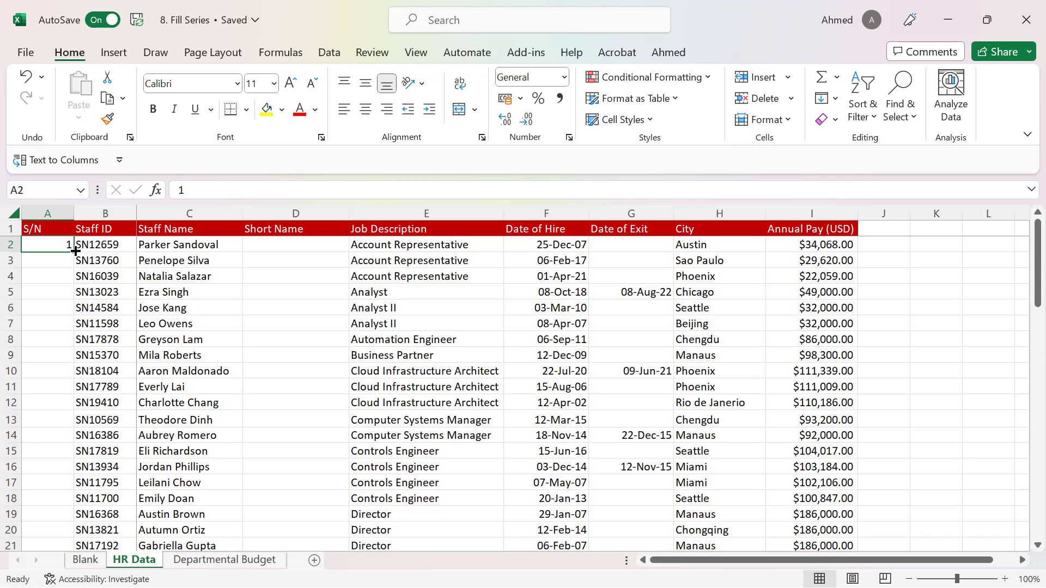
pyautogui.doubleClick(76, 250)
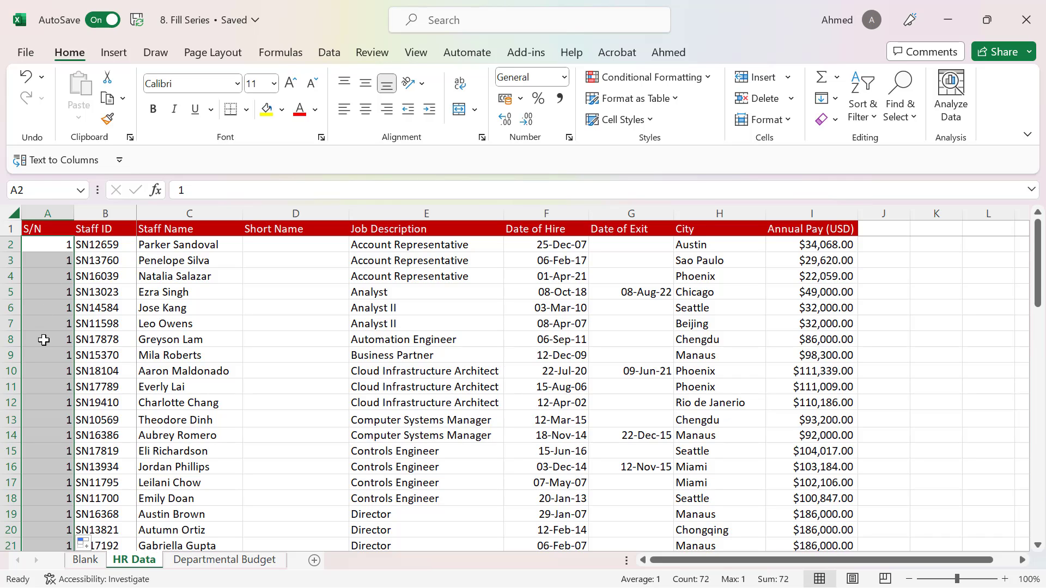
pyautogui.click(93, 544)
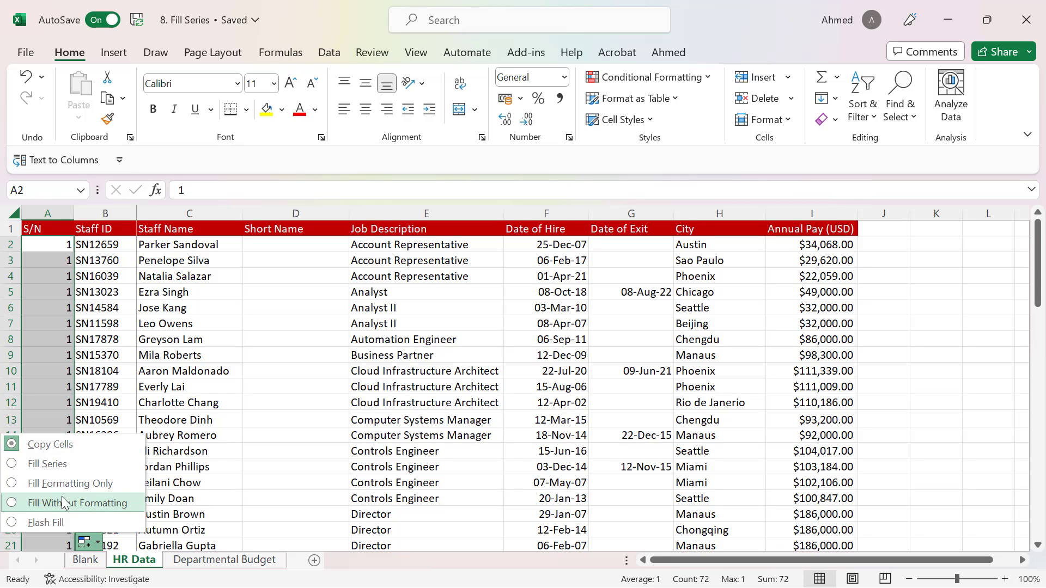
pyautogui.click(39, 467)
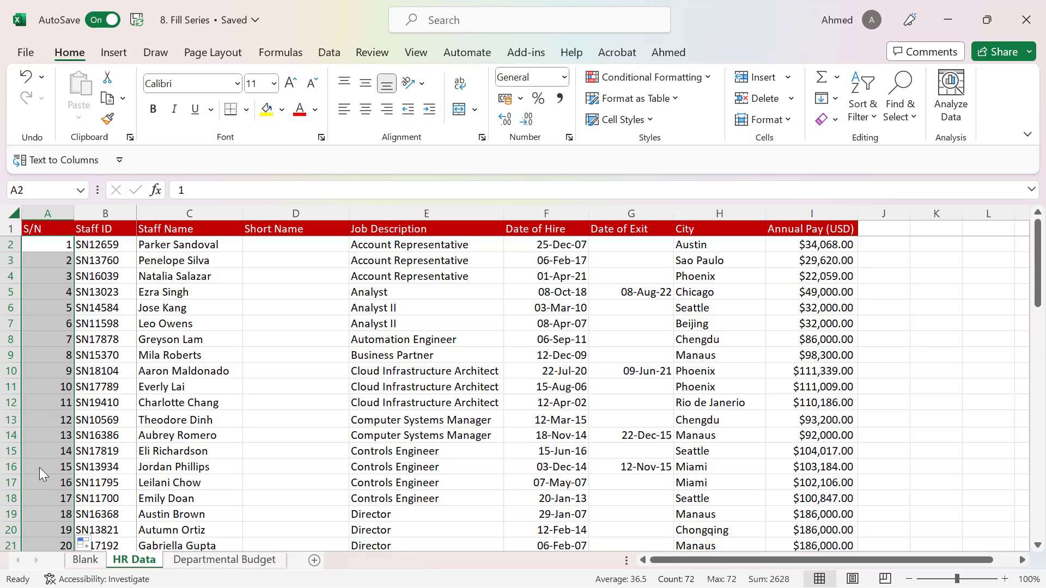
pyautogui.click(50, 230)
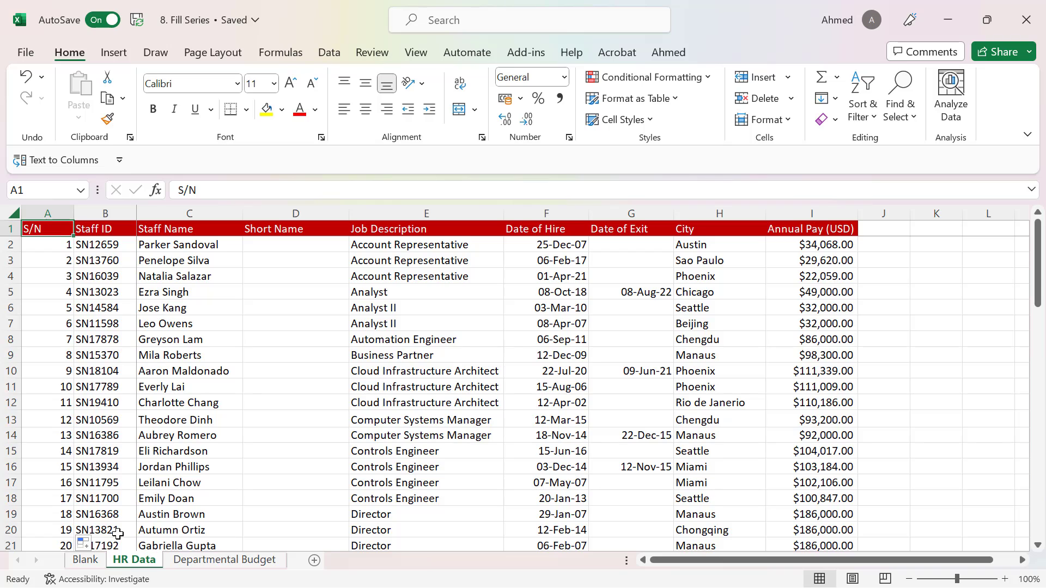
pyautogui.click(85, 567)
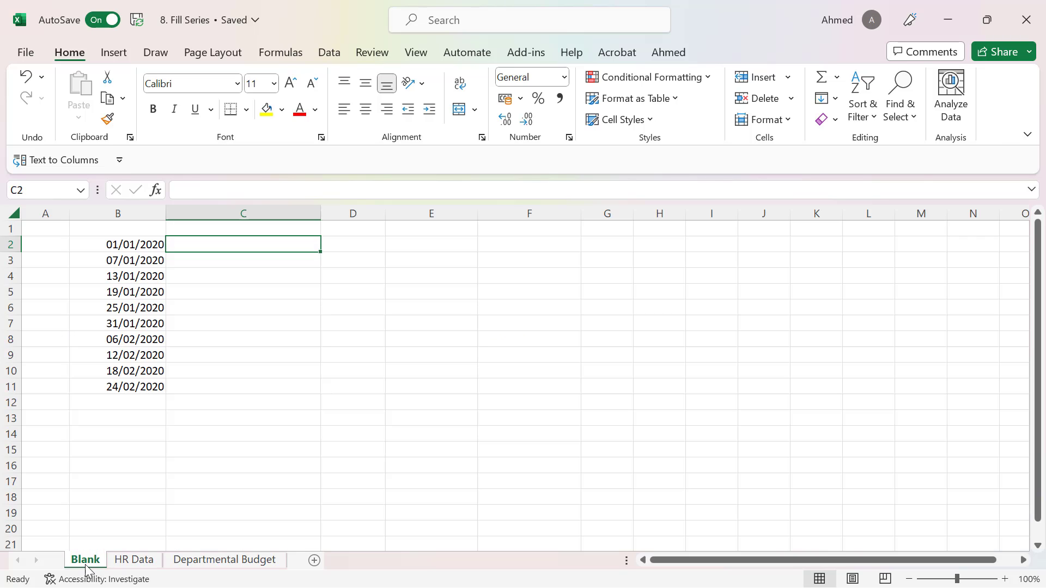
# Step: Enter 1 in cell E2 and 2 in cell E3 as the start of a number sequence
pyautogui.click(444, 241)
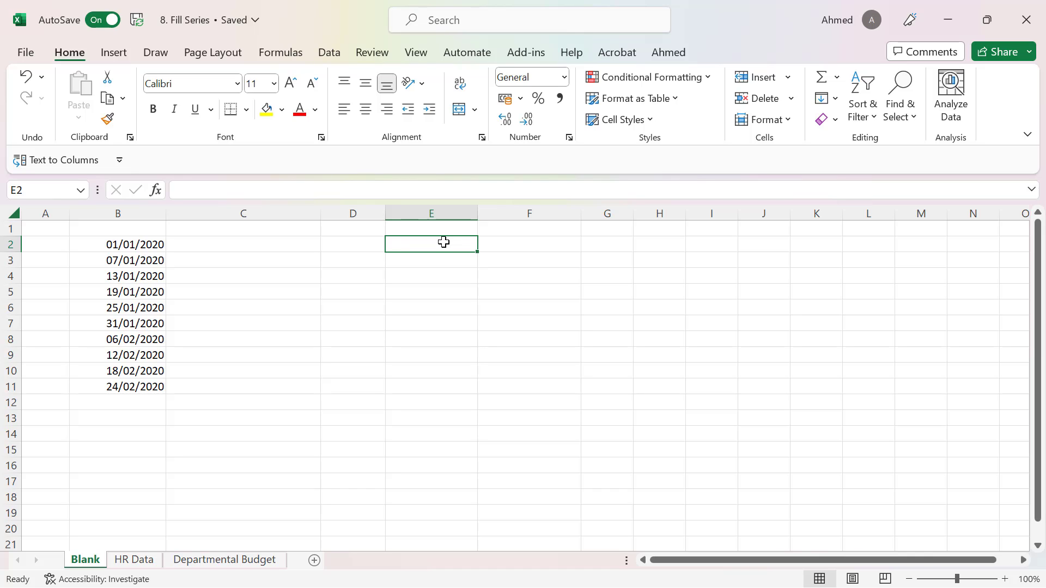
pyautogui.write('1')
pyautogui.press('Return')
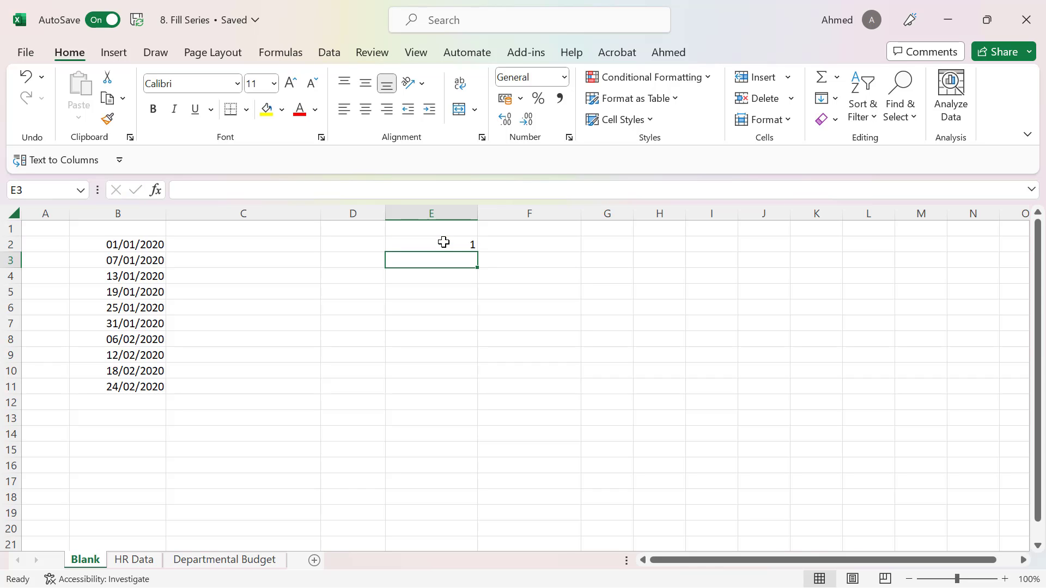
pyautogui.write('2')
pyautogui.press('Return')
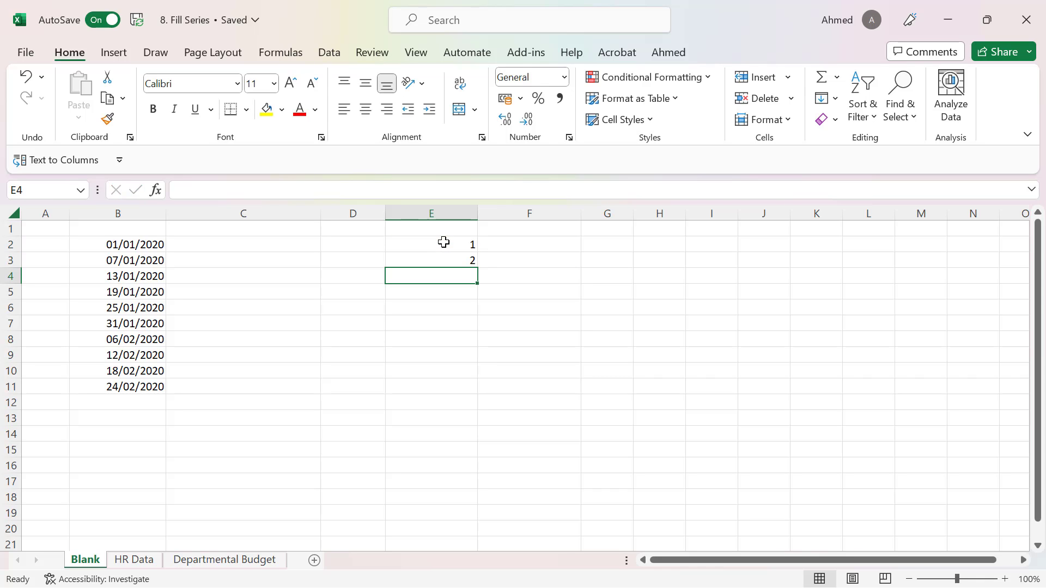
# Step: Extend the sequence in E2:E3 down column E to row 74 with the fill handle
pyautogui.click(444, 243)
pyautogui.hotkey('shift', 'Down')
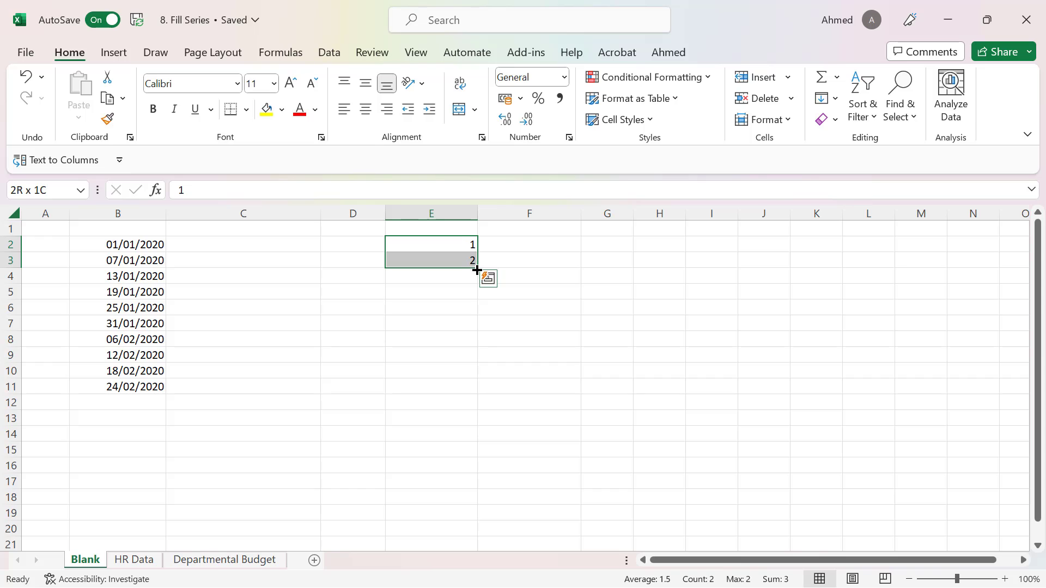
pyautogui.moveTo(479, 269); pyautogui.dragTo(480, 548)
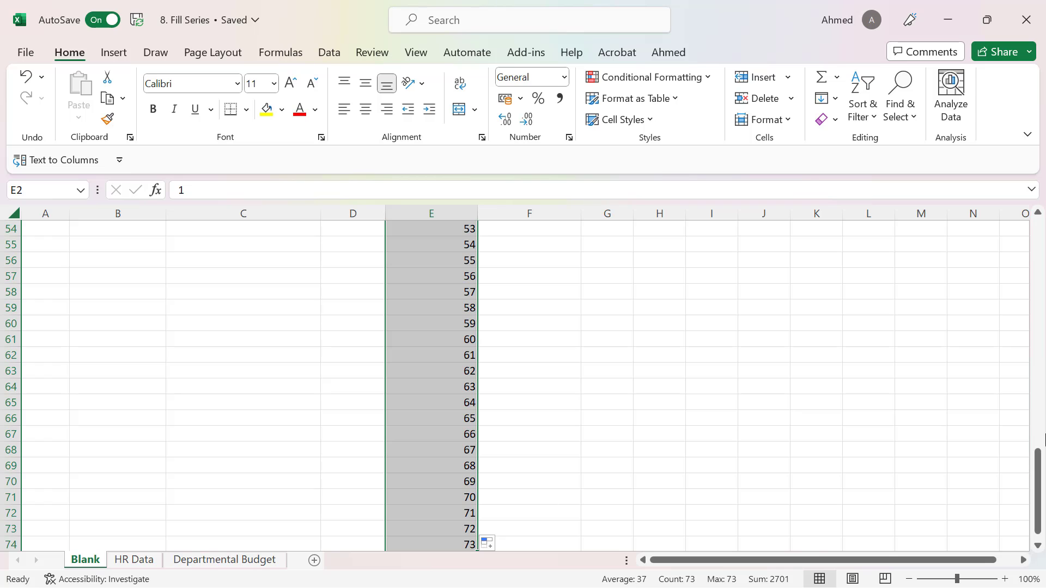
pyautogui.moveTo(1039, 475); pyautogui.dragTo(1041, 229)
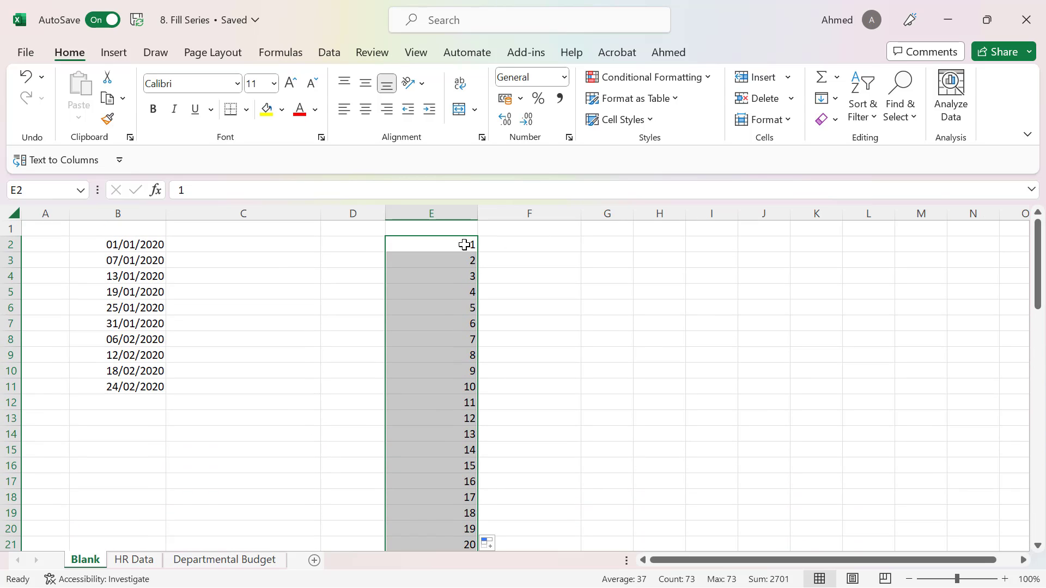
# Step: Clear all the filled numbers from column E and reselect cell E2
pyautogui.press('Delete')
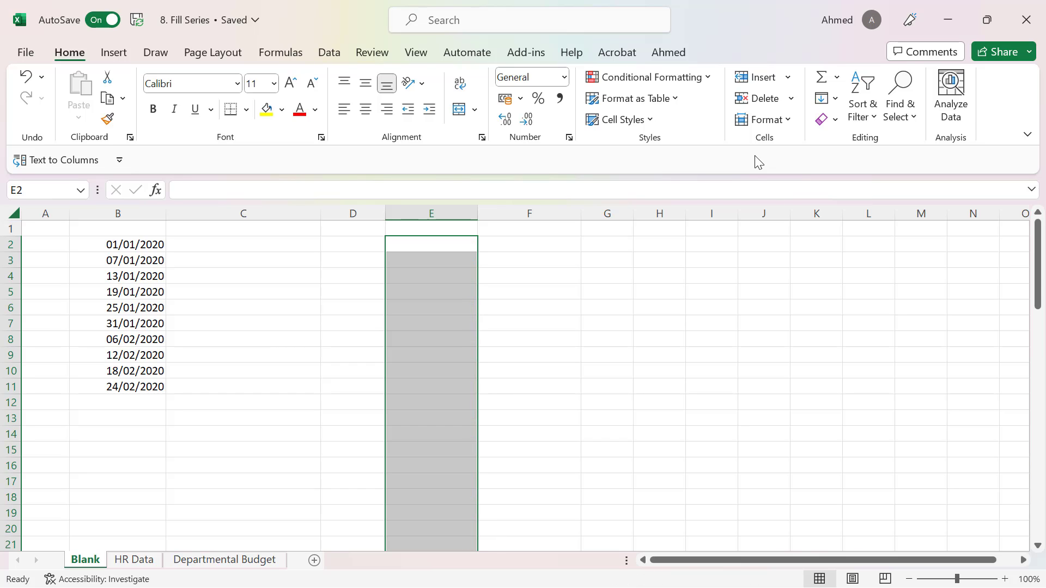
pyautogui.press('Up')
pyautogui.press('Down')
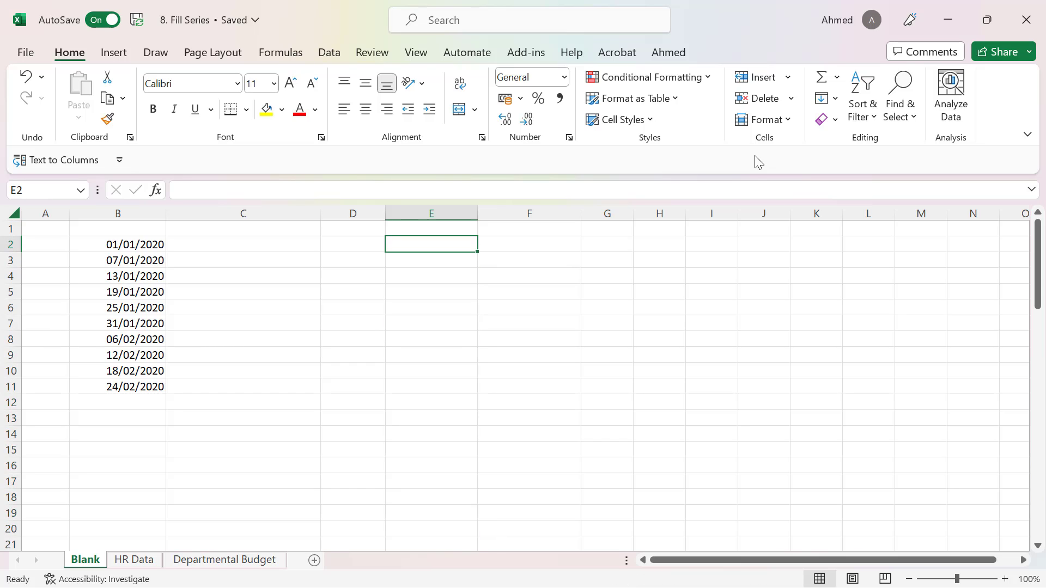
# Step: Enter 1 in E2 and fill a linear series down the column with step value 1 and stop value 73
pyautogui.write('1')
pyautogui.press('Return')
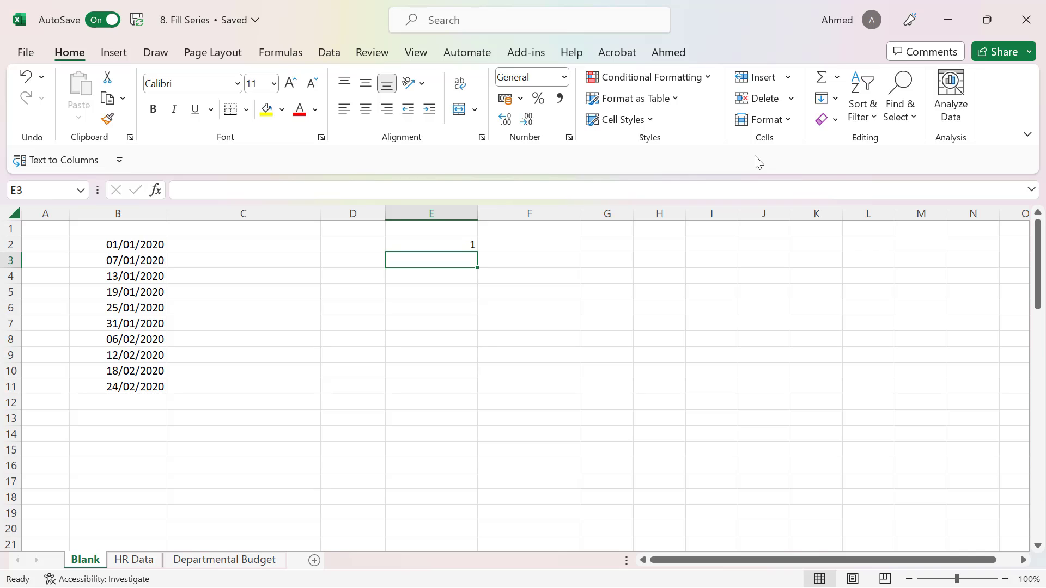
pyautogui.press('Up')
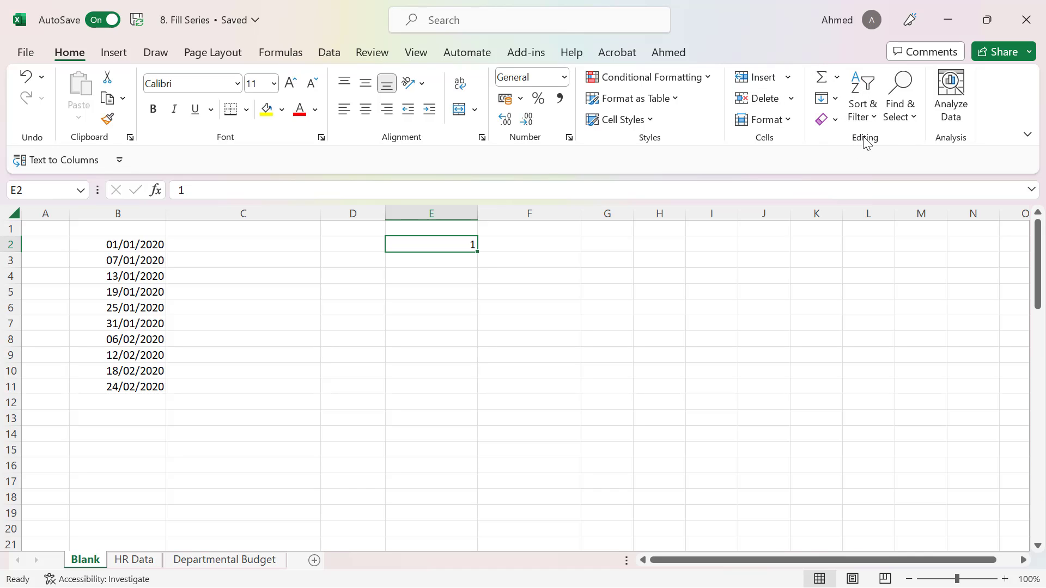
pyautogui.click(839, 100)
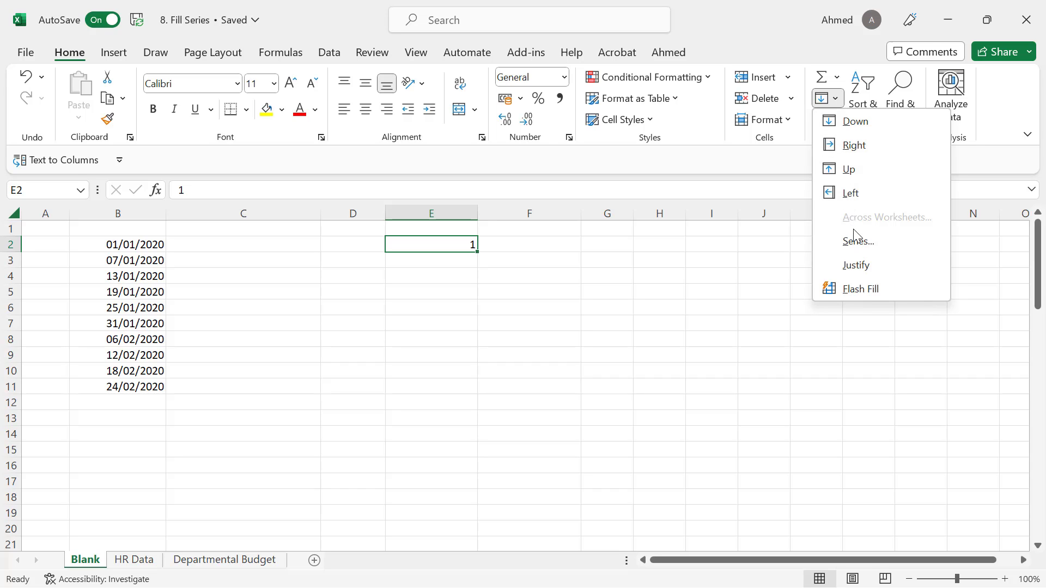
pyautogui.click(858, 243)
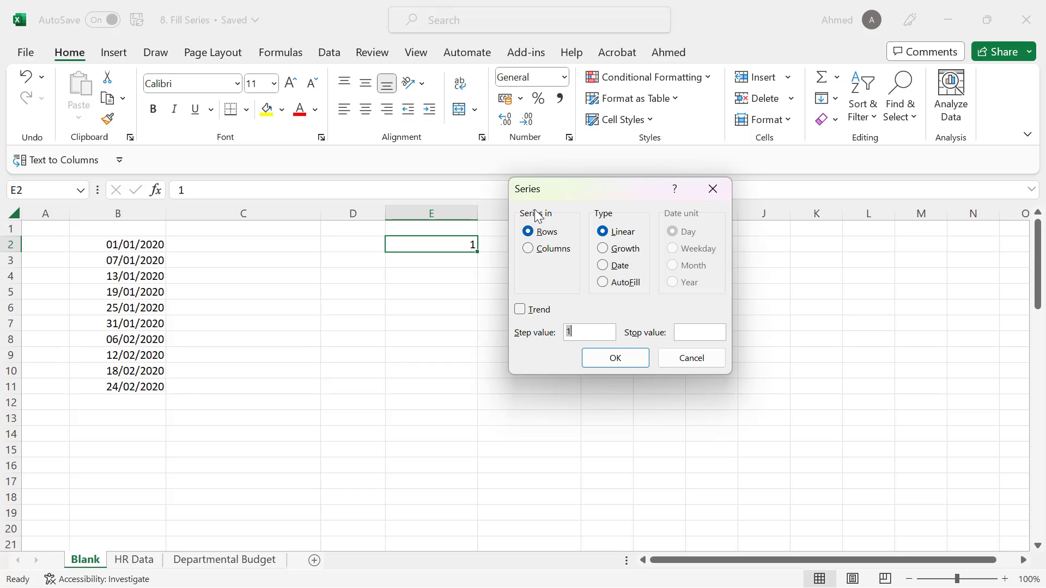
pyautogui.click(527, 251)
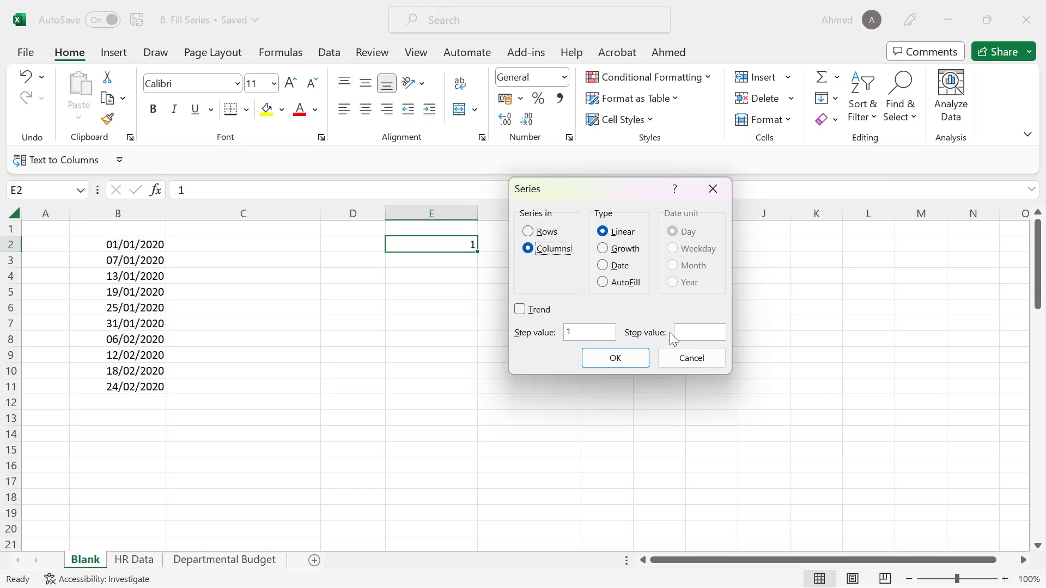
pyautogui.click(702, 331)
pyautogui.write('73')
pyautogui.click(622, 366)
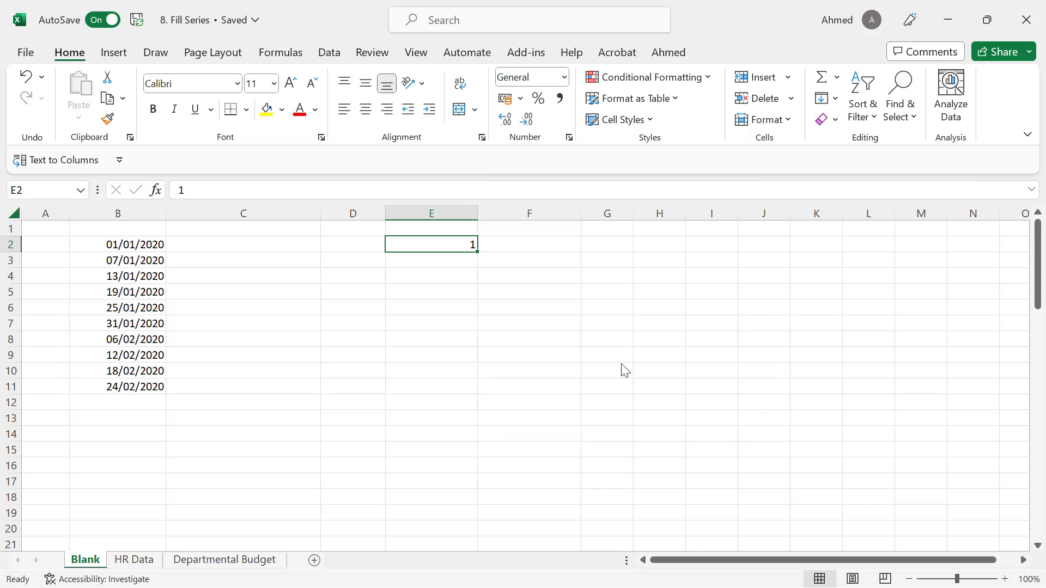
pyautogui.moveTo(1044, 256); pyautogui.dragTo(1039, 207)
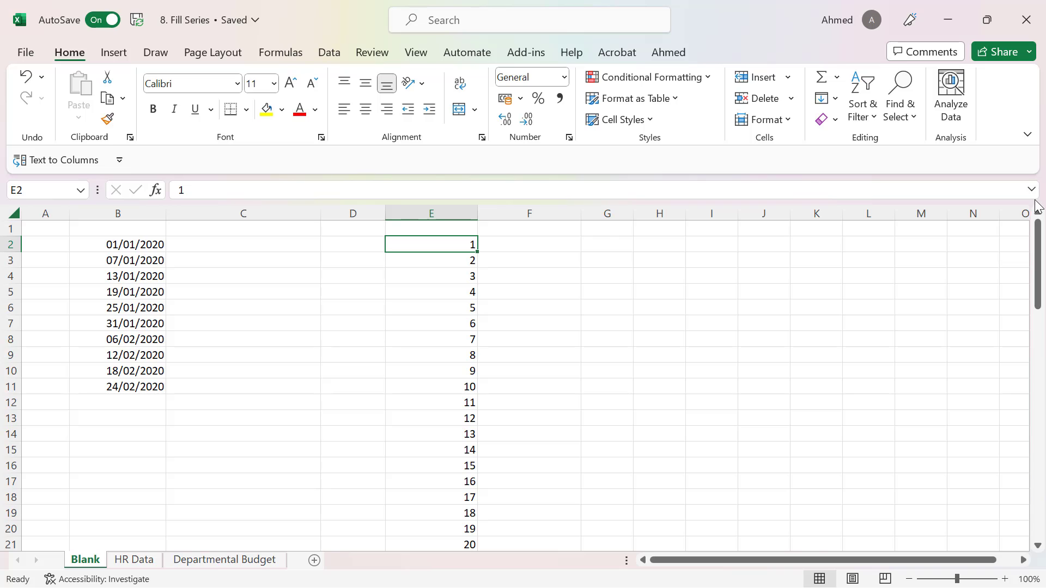
# Step: Enter the date 1/1/2020 in cell G2 and keep that cell selected
pyautogui.click(608, 243)
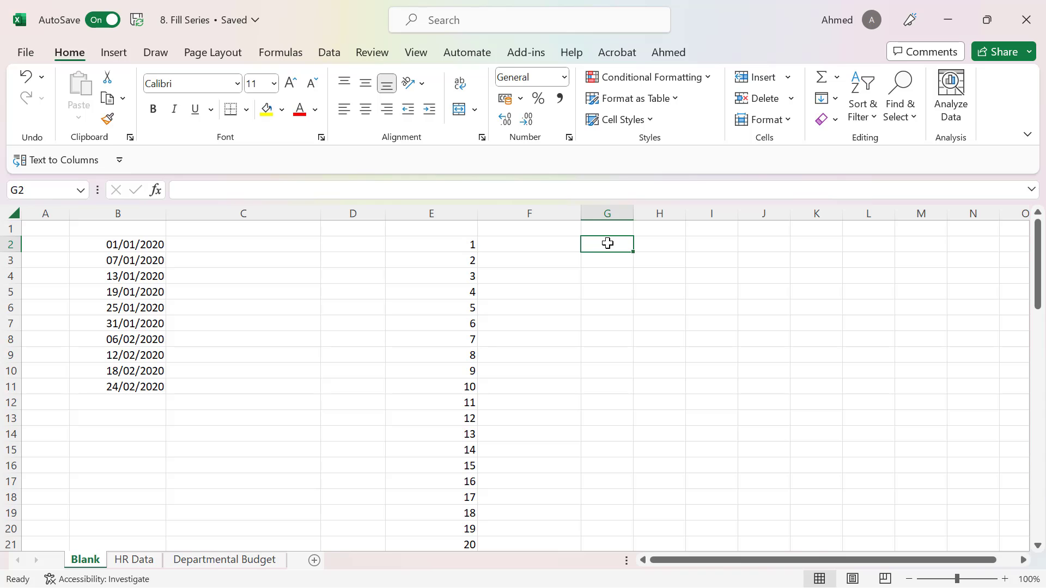
pyautogui.write('1/1/')
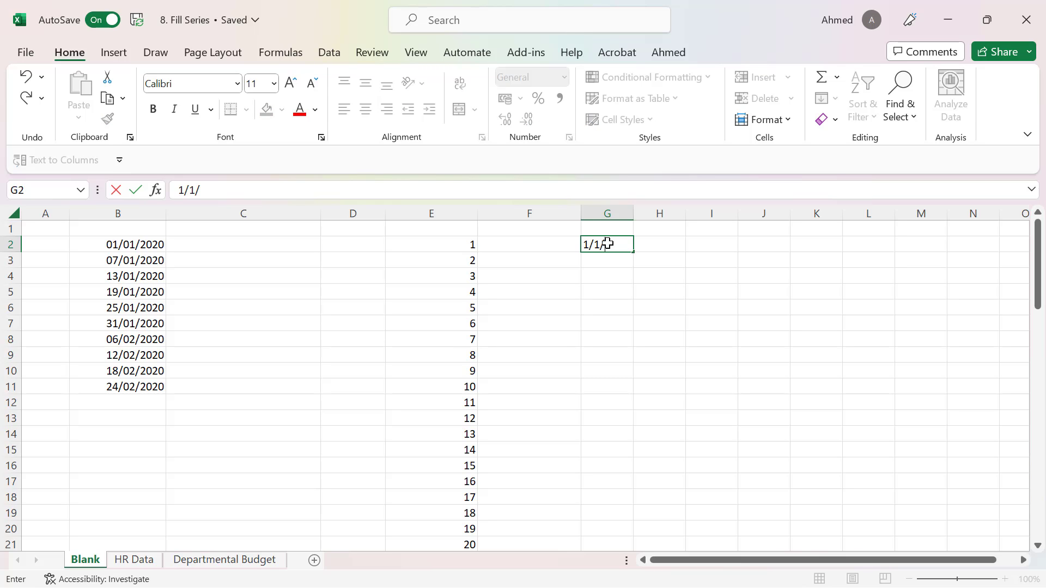
pyautogui.write('2020')
pyautogui.press('Return')
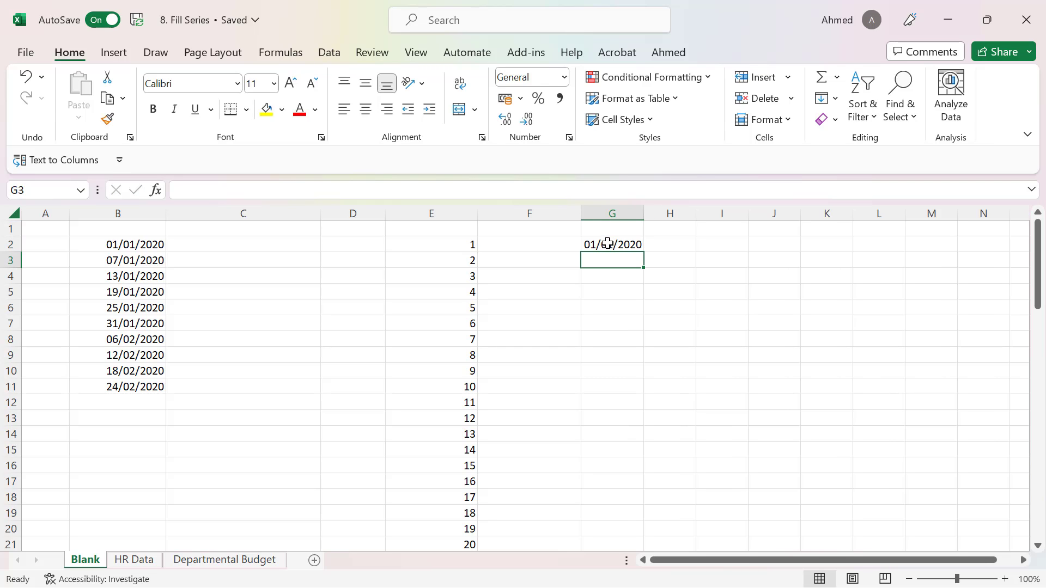
pyautogui.click(608, 243)
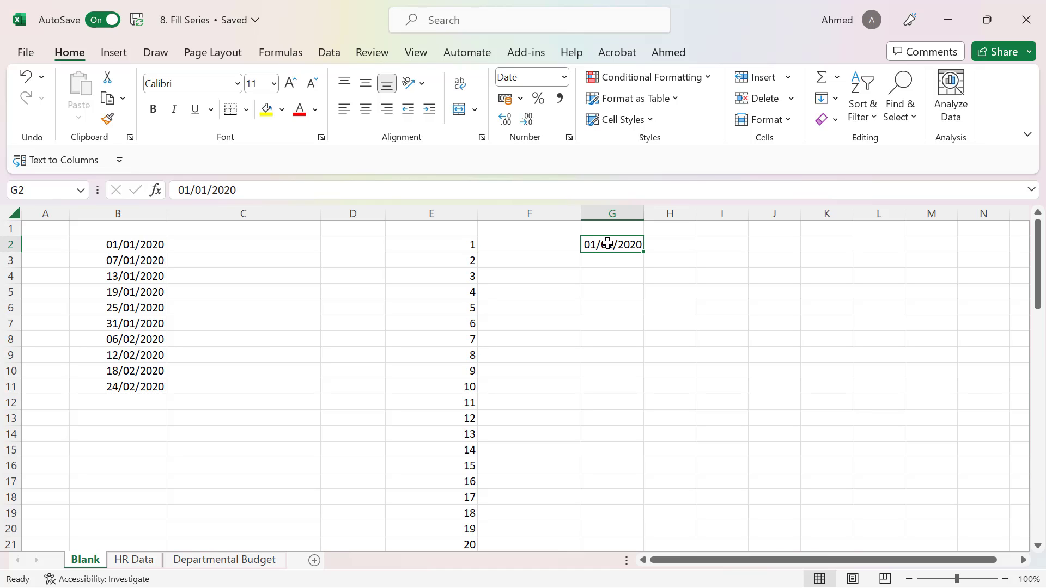
# Step: Fill a daily date series down column G from G2 with step value 1 and stop value 21/06/2021
pyautogui.click(836, 100)
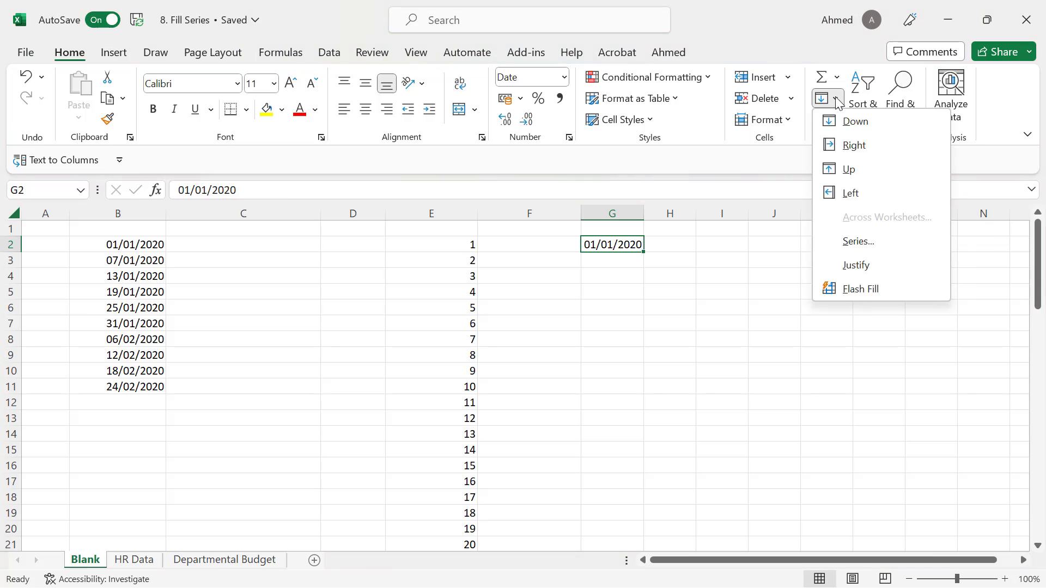
pyautogui.click(855, 241)
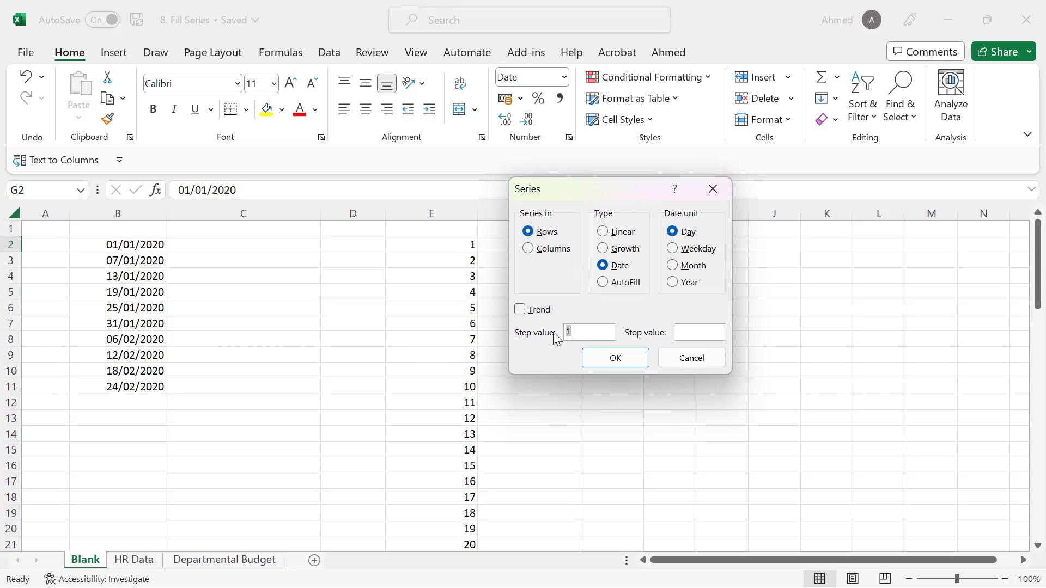
pyautogui.click(587, 333)
pyautogui.write('21/06/2021')
pyautogui.moveTo(607, 190); pyautogui.dragTo(812, 226)
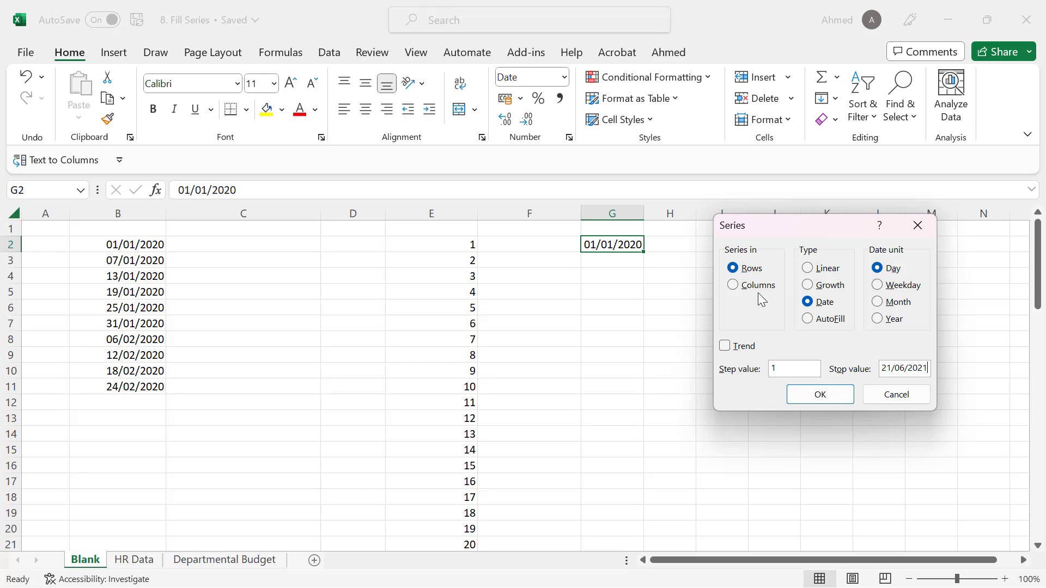
pyautogui.click(733, 286)
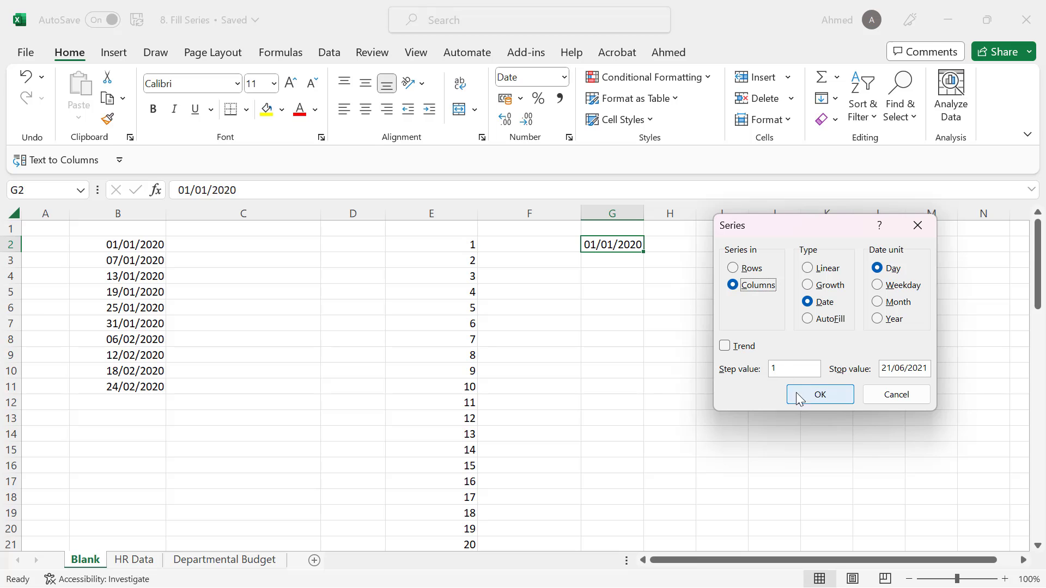
pyautogui.click(812, 398)
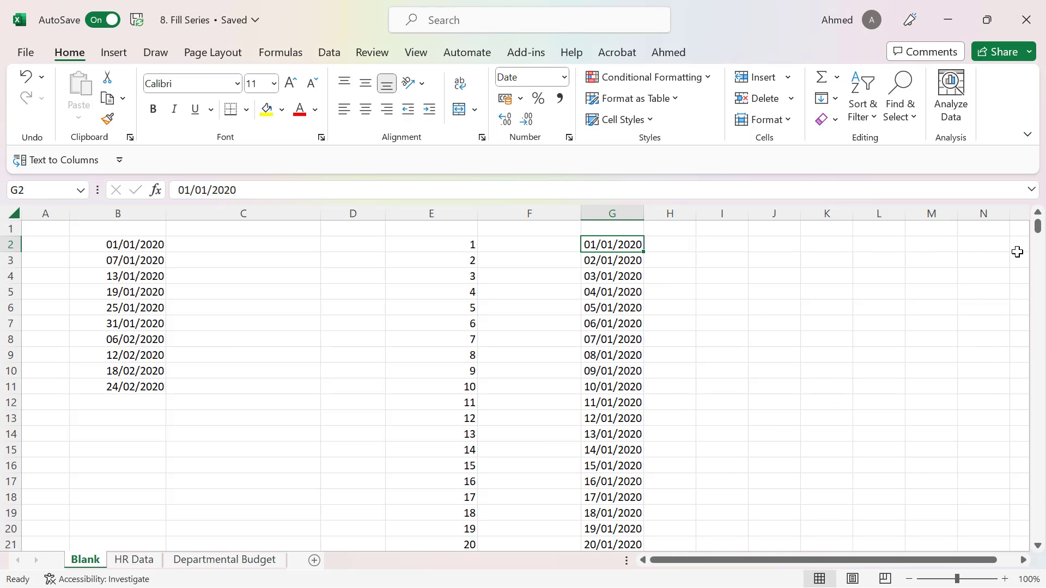